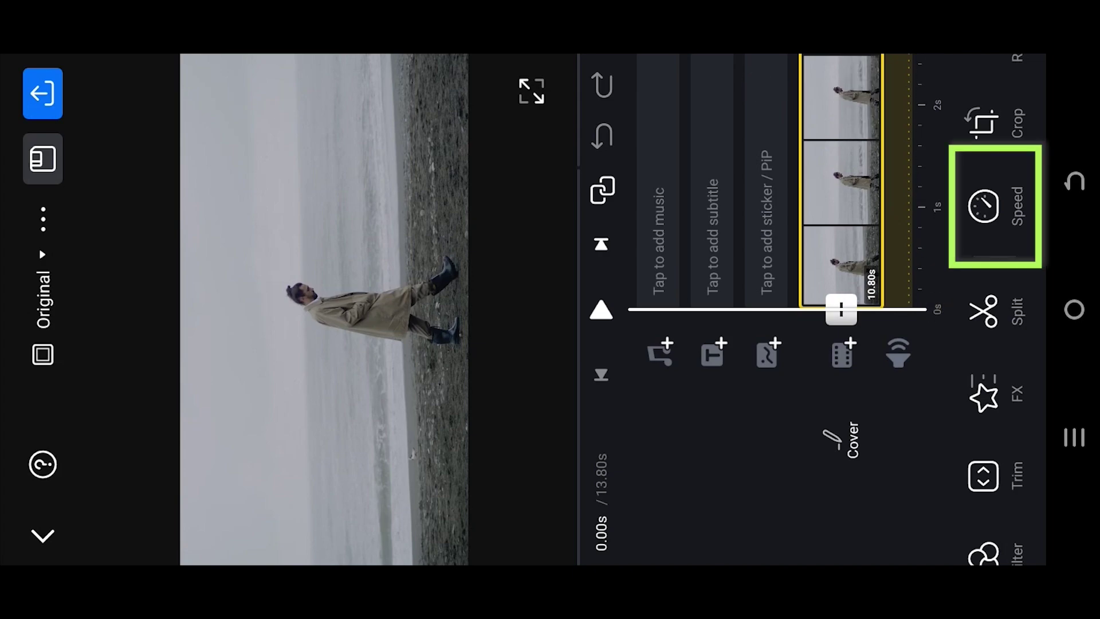
- Start a Custom speed curve for the beach clip and pause the preview
left_click(979, 207)
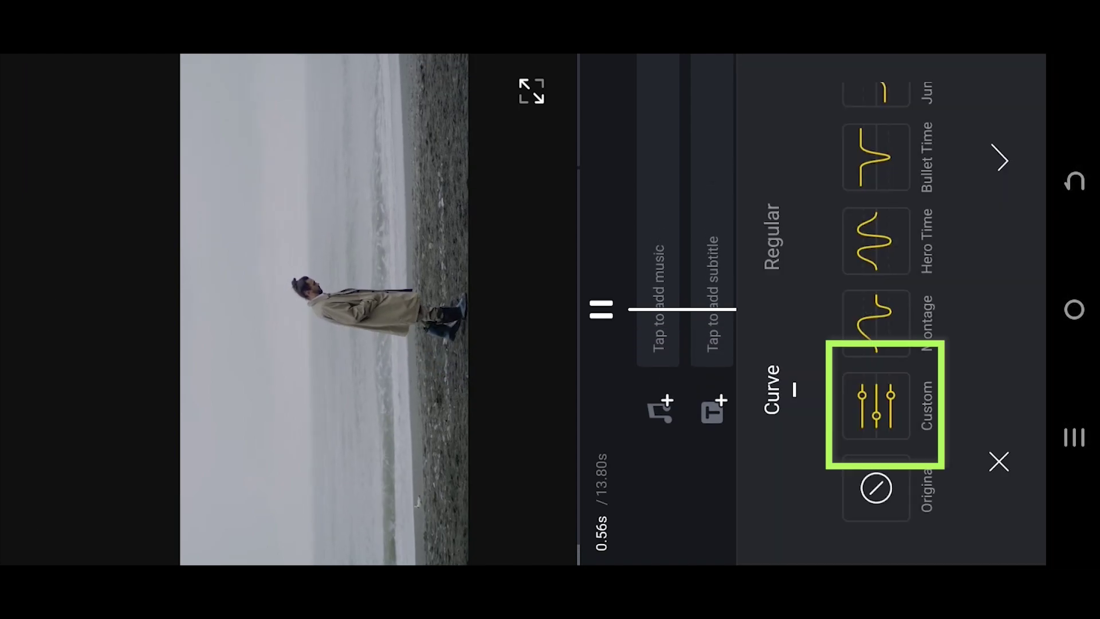
left_click(877, 410)
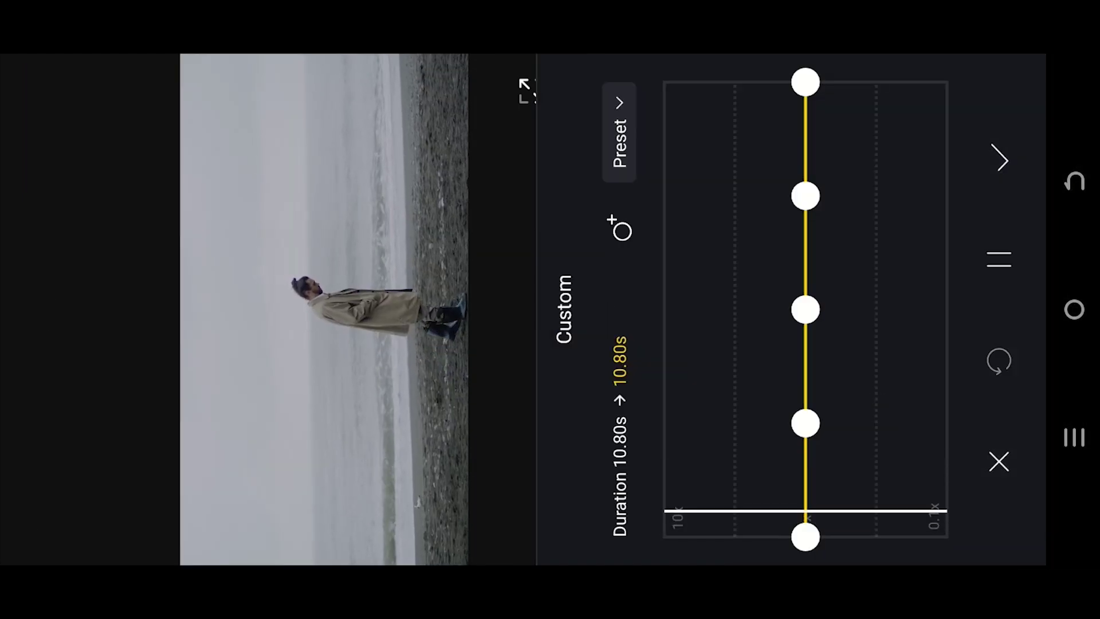
left_click(1006, 266)
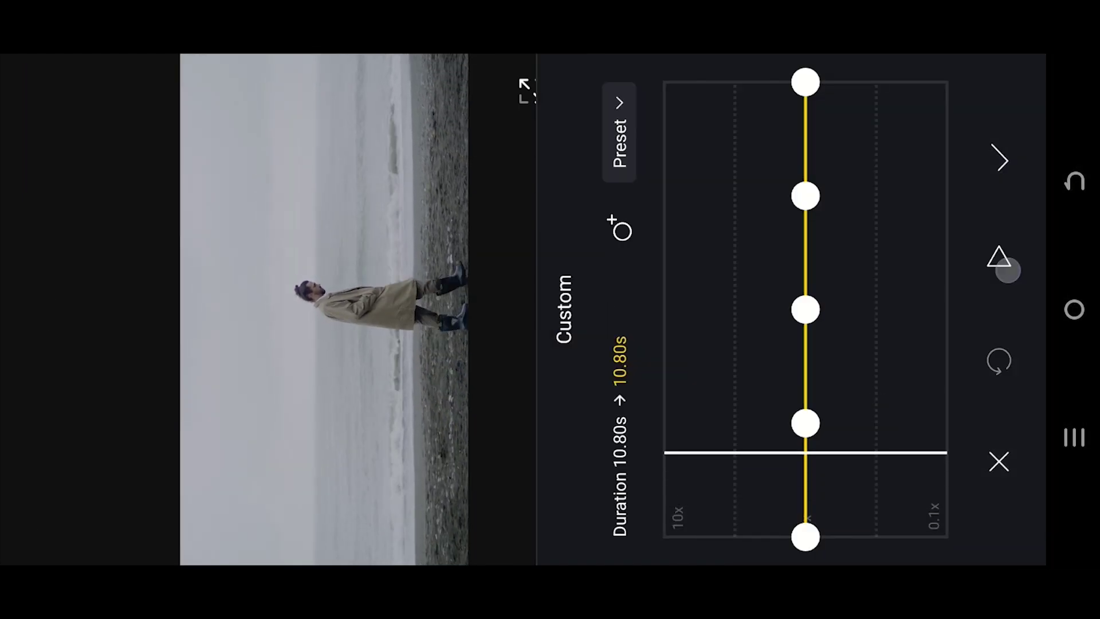
- Delete the intermediate speed points, leaving one middle point selected
left_click(800, 413)
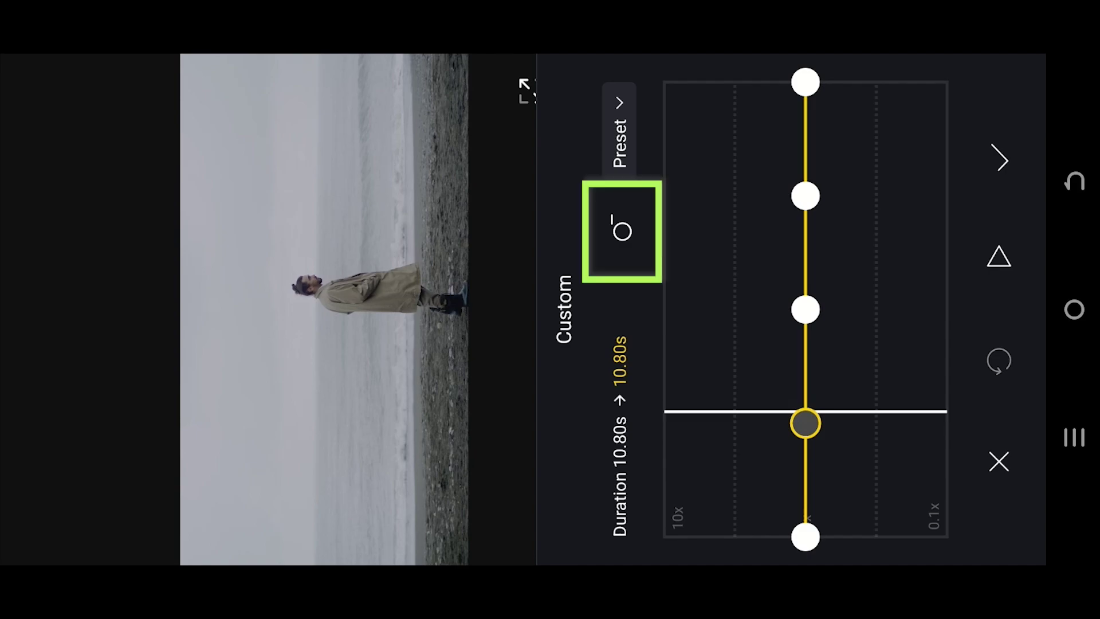
left_click(805, 309)
left_click(615, 227)
left_click(805, 195)
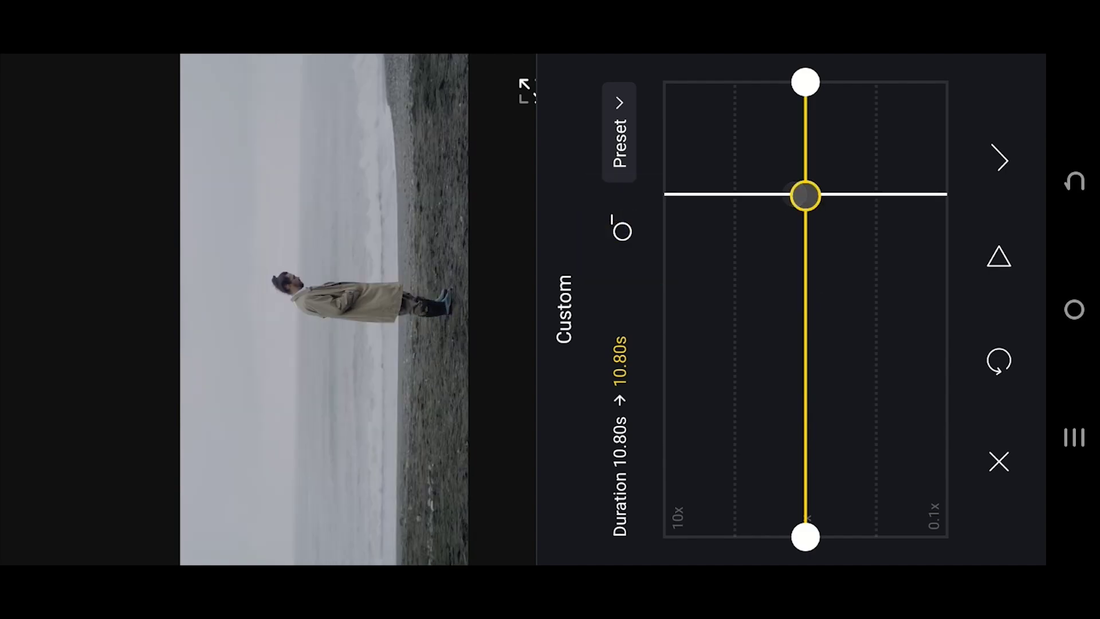
- Move the playhead to the clip's middle and add a speed point there
mouse_move(863, 192)
left_mouse_down()
mouse_move(863, 416)
mouse_move(875, 279)
mouse_move(879, 338)
left_mouse_up()
left_click(623, 226)
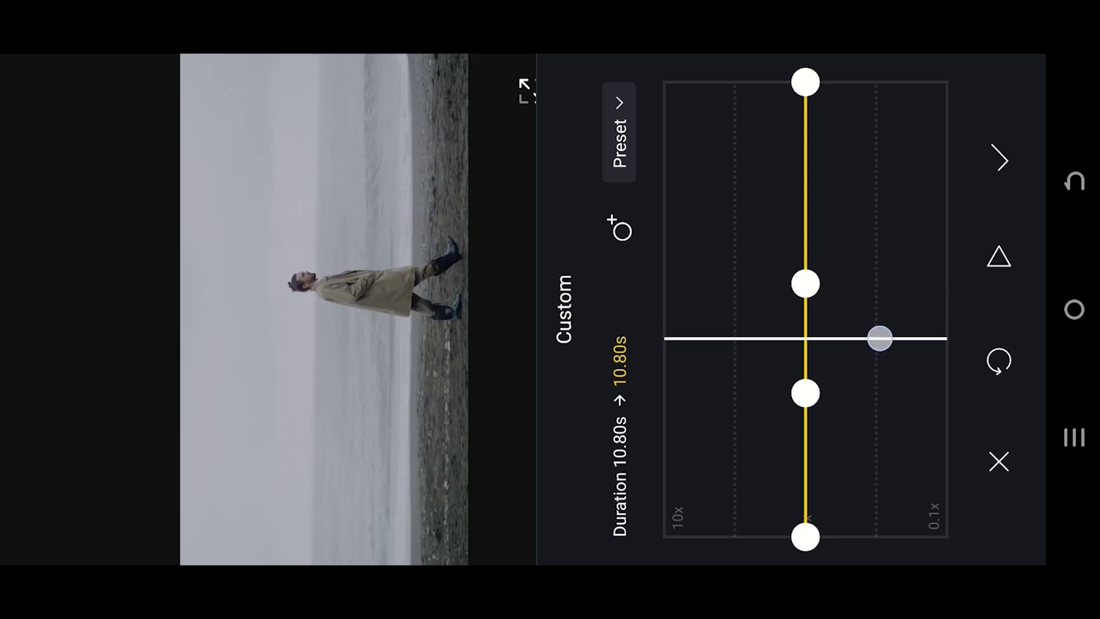
- Raise the middle point to 10.00x, preview, apply the curve, and scrub back to 3.65 s
left_click_drag(785, 336, 627, 336)
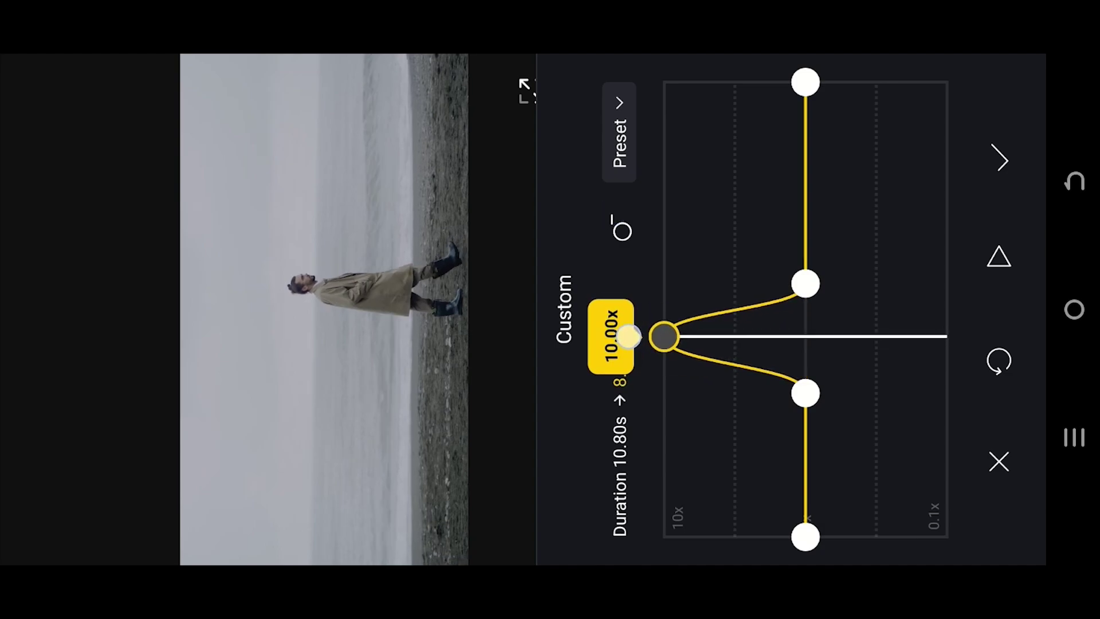
left_click(1001, 258)
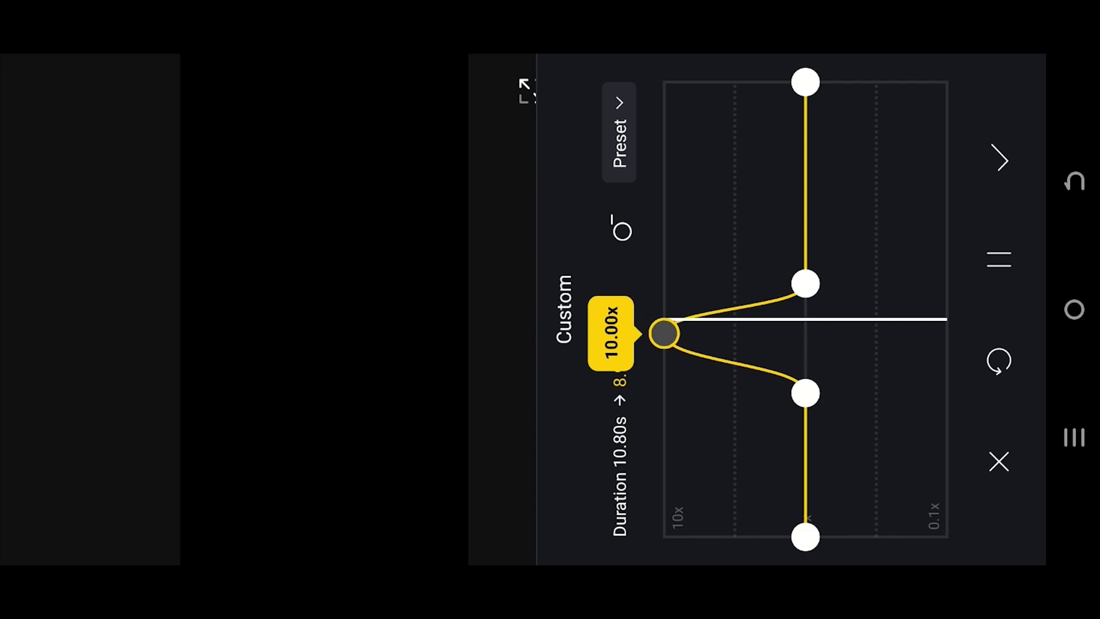
left_click(1007, 262)
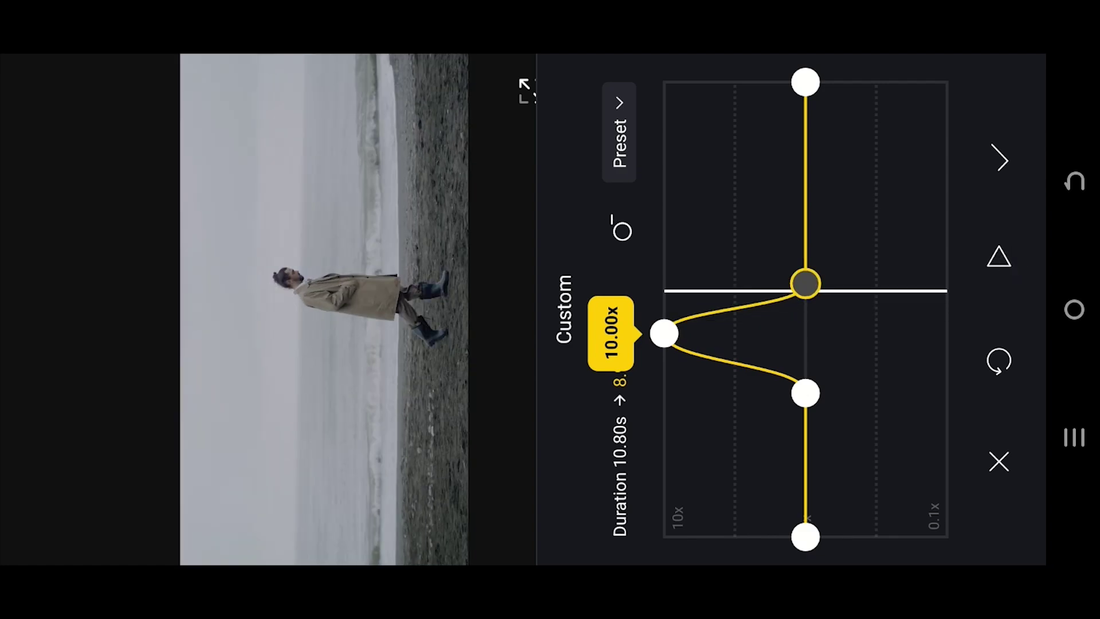
left_click(1001, 160)
left_click_drag(853, 238, 876, 88)
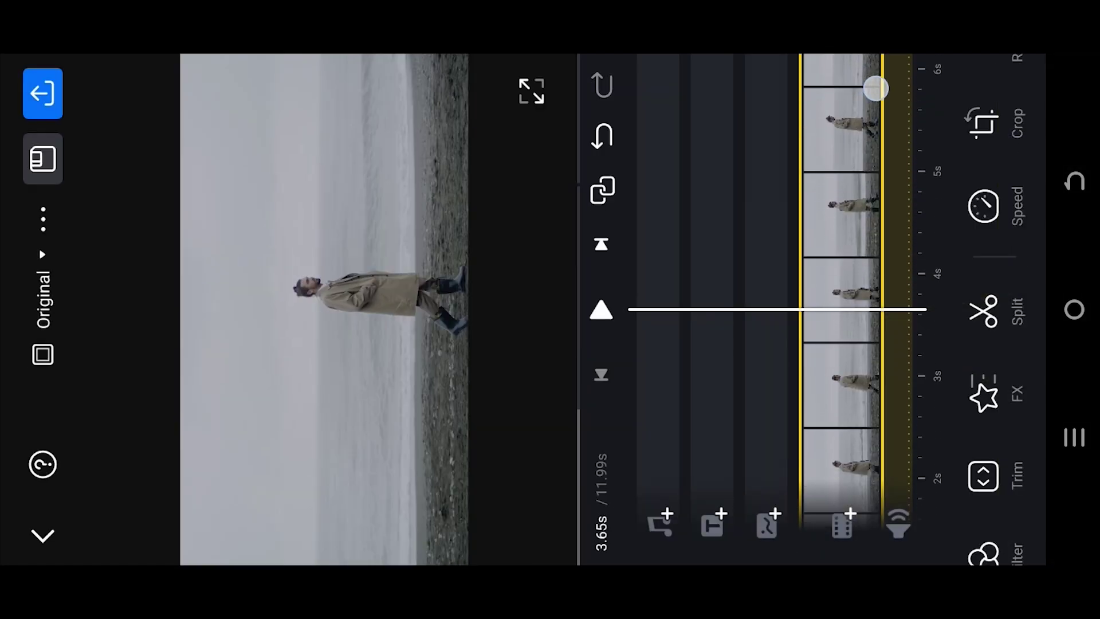
- Preview the ramp, then reopen the clip's Custom speed curve
left_click(601, 309)
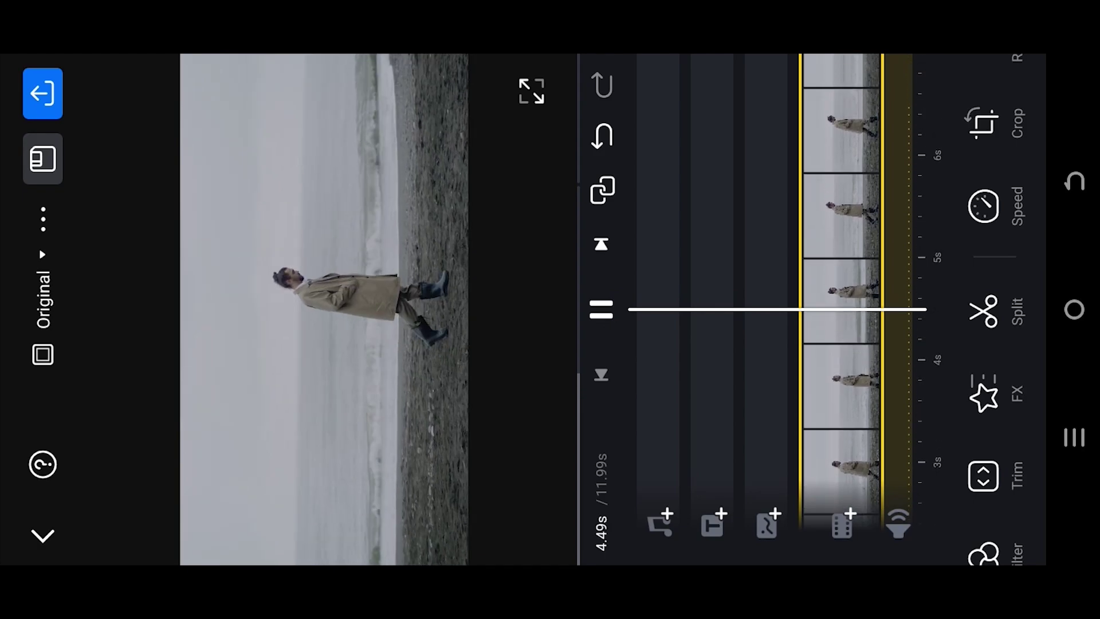
left_click(606, 310)
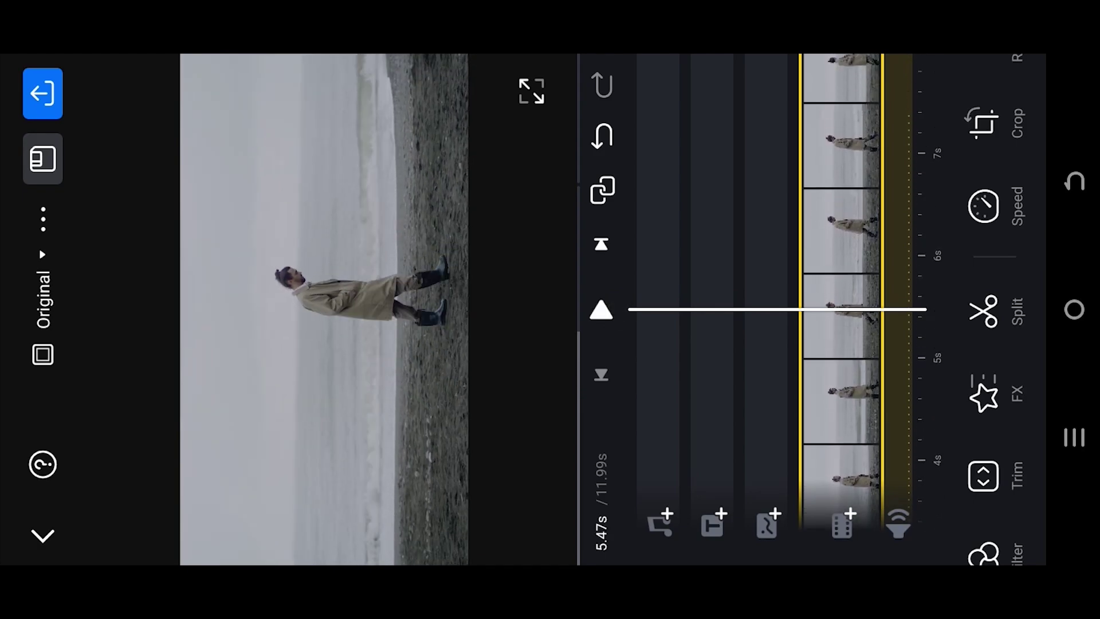
left_click(984, 206)
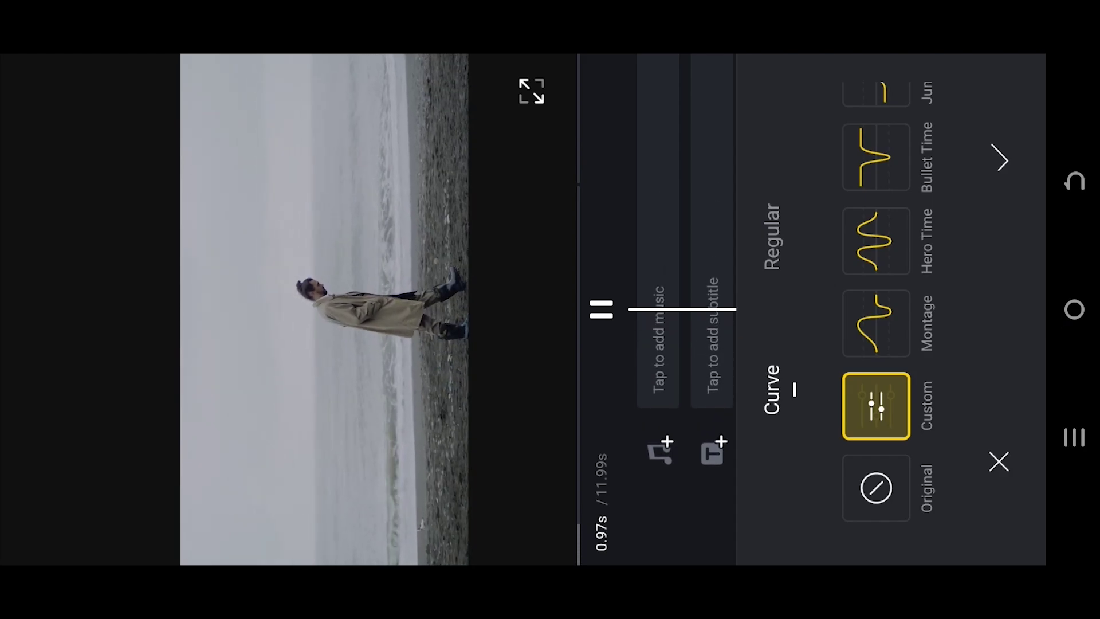
left_click(875, 401)
- Add a second point beside the peak at 10.00x, preview it, and apply the curve
left_click_drag(905, 412, 901, 361)
left_click(609, 212)
mouse_move(662, 329)
left_mouse_down()
mouse_move(659, 276)
mouse_move(653, 396)
left_mouse_up()
left_click(999, 258)
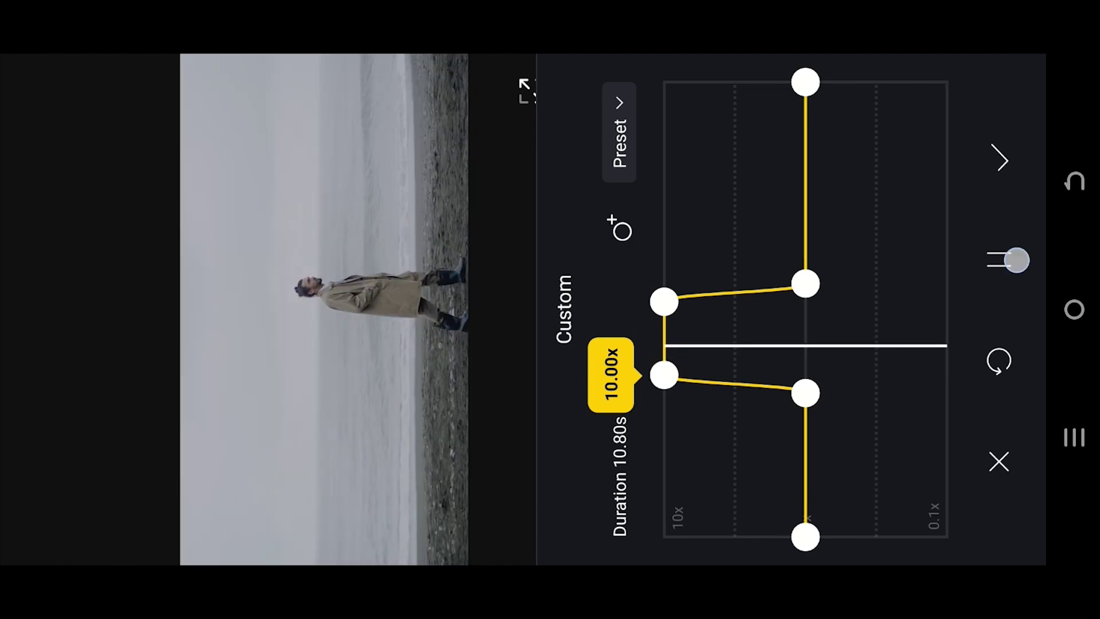
left_click(999, 160)
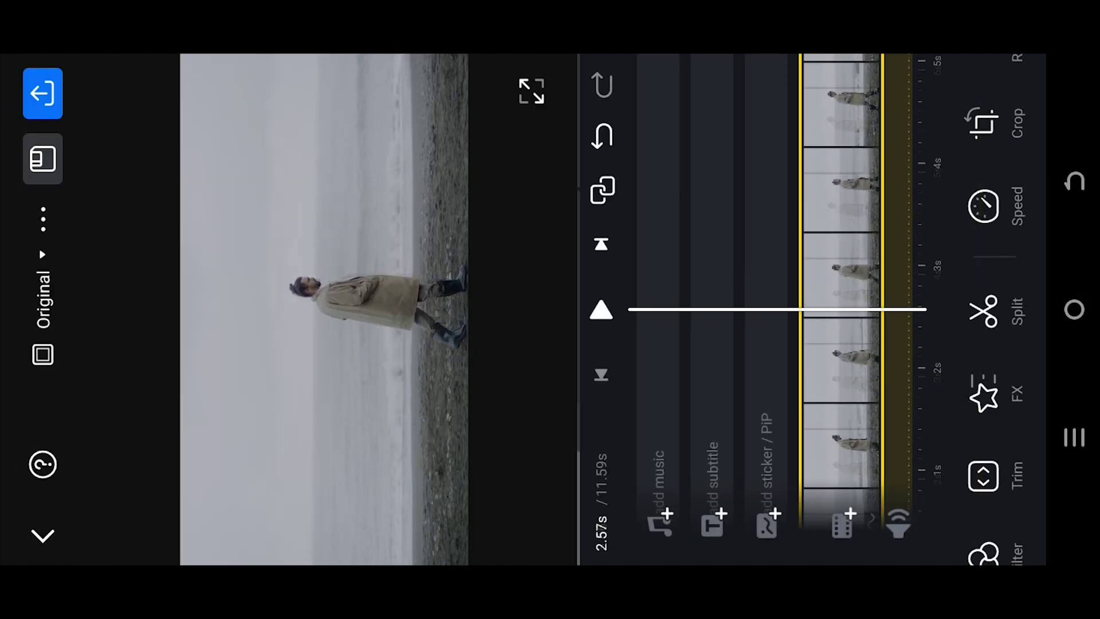